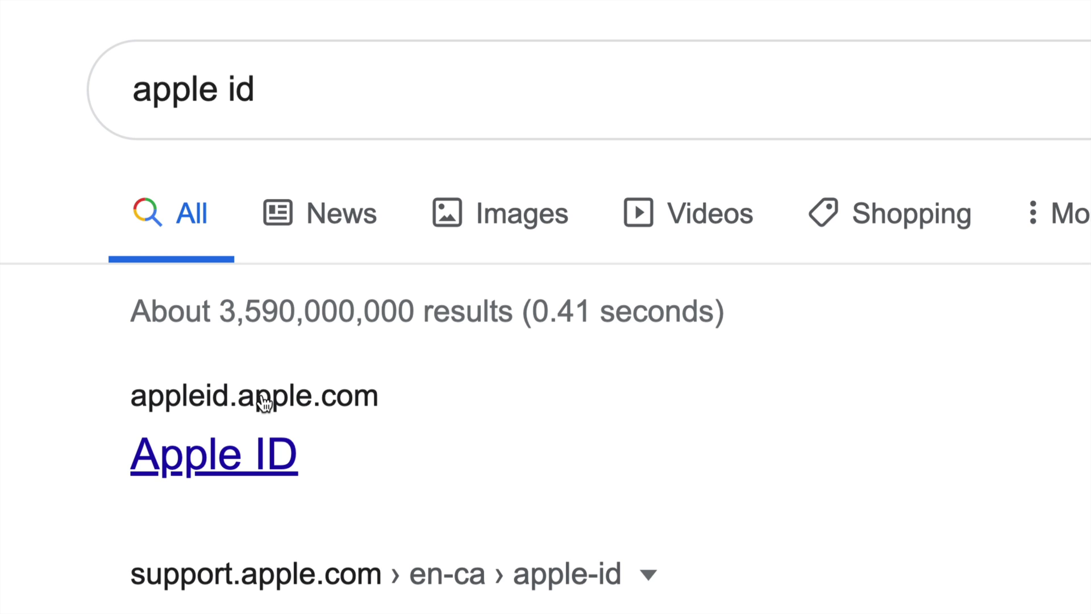
Open the appleid.apple.com 'Apple ID' result from the Google results for 'apple id'
click(263, 402)
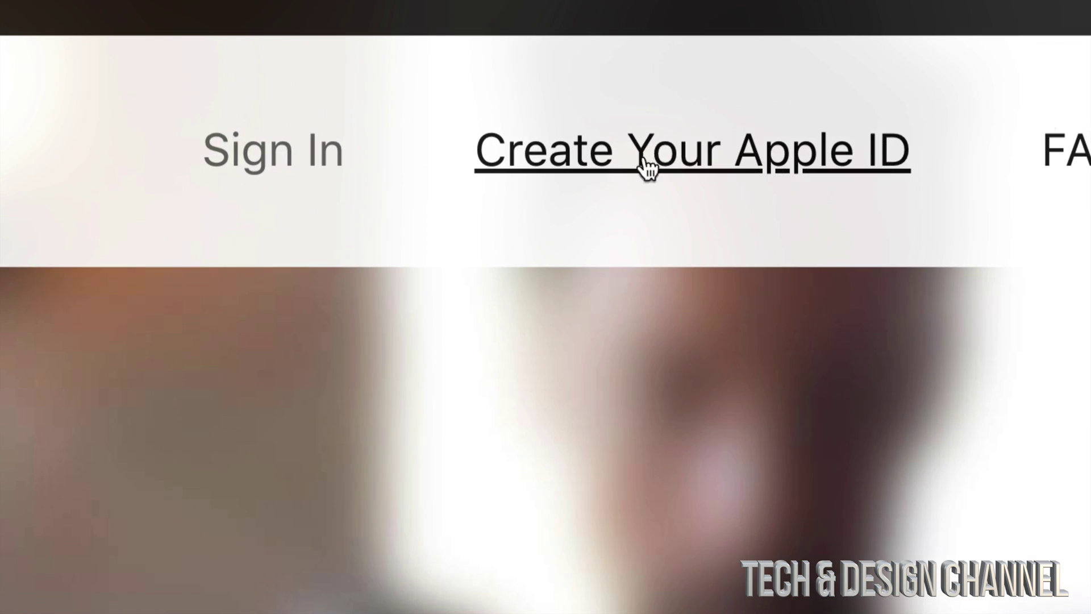
Open the 'Create Your Apple ID' account form
click(727, 151)
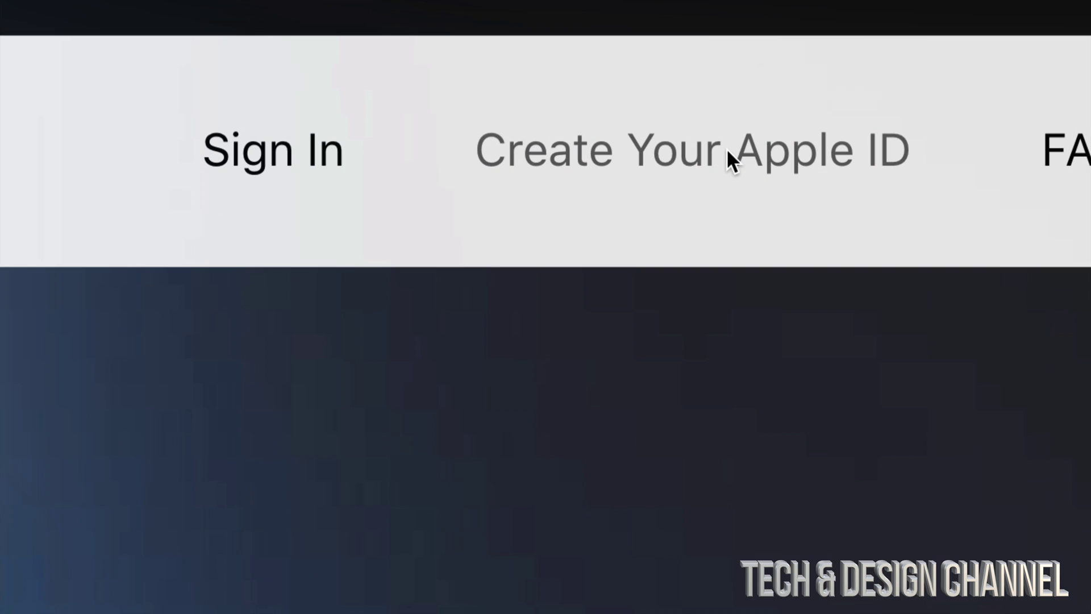
scroll(908, 254, down, 5)
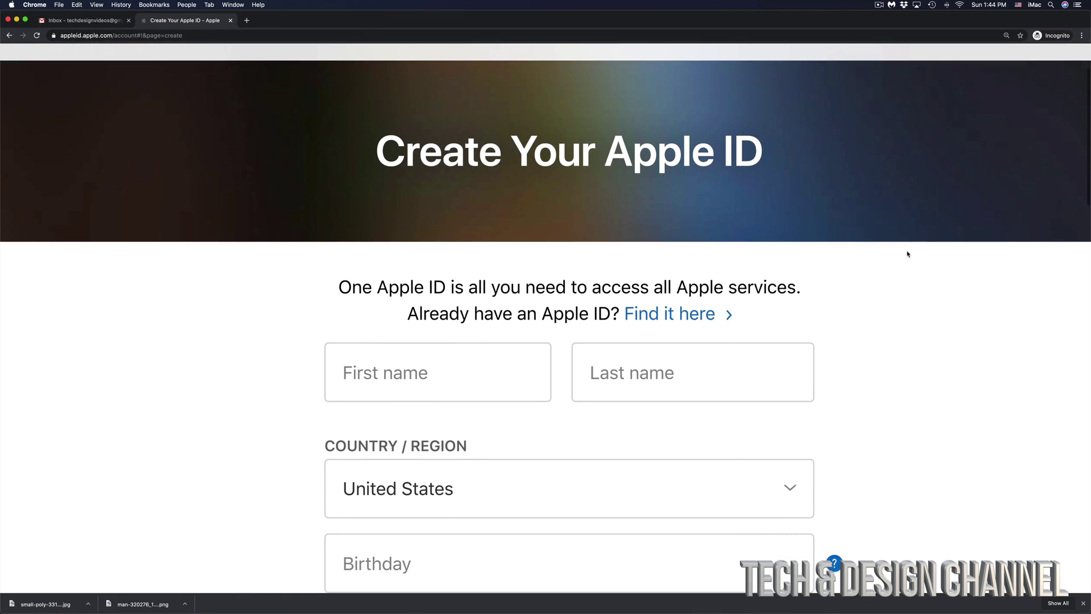
scroll(907, 254, down, 6)
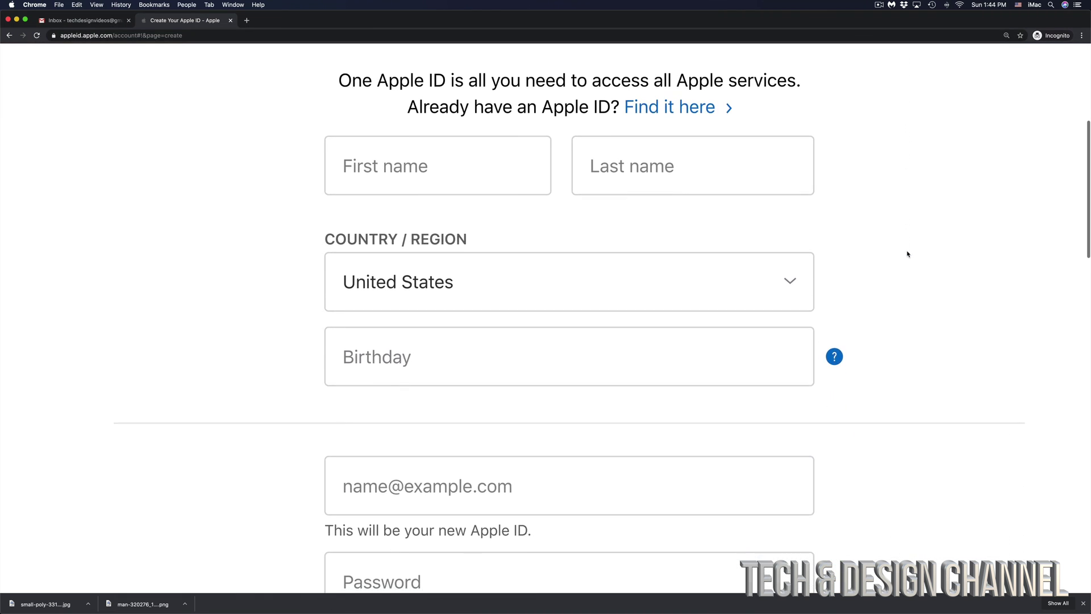
scroll(904, 253, up, 4)
Fill in the first and last name, keep United States as the country, and start the birthday
click(448, 295)
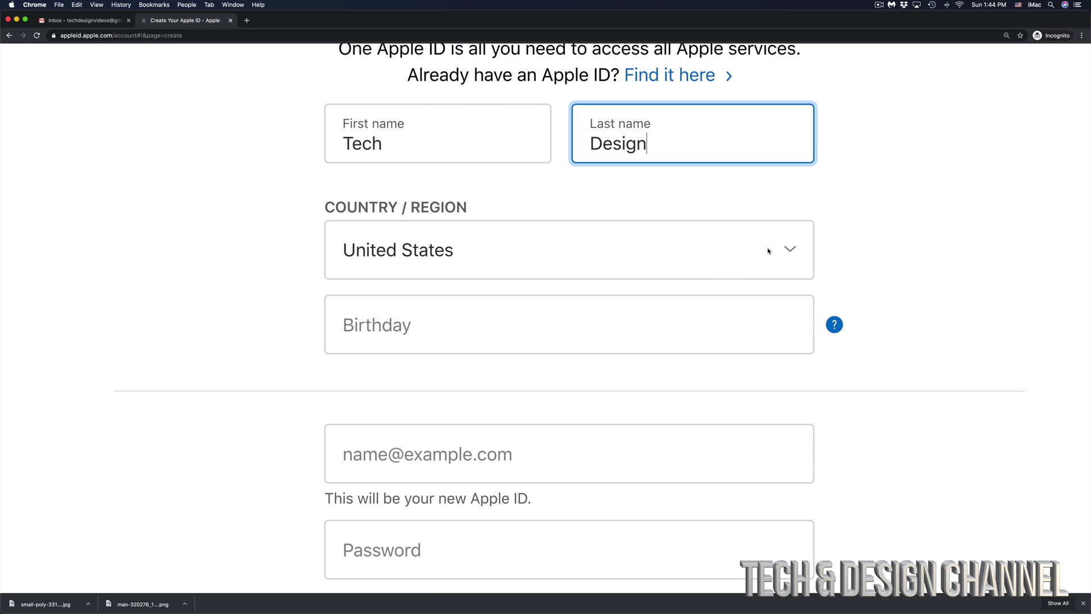
click(769, 250)
click(549, 257)
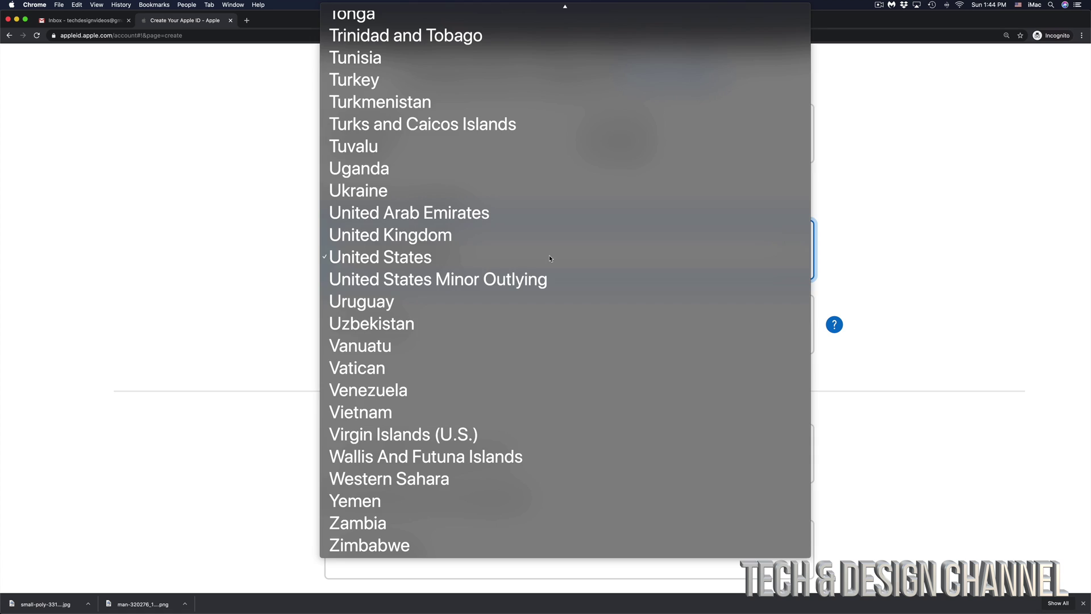
click(460, 327)
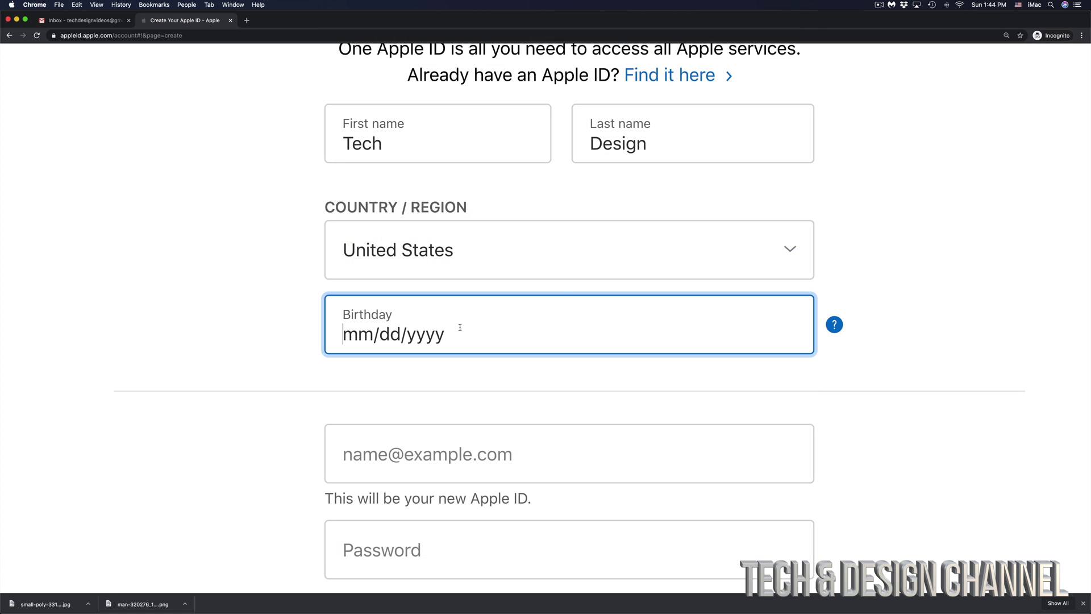
scroll(498, 526, down, 1)
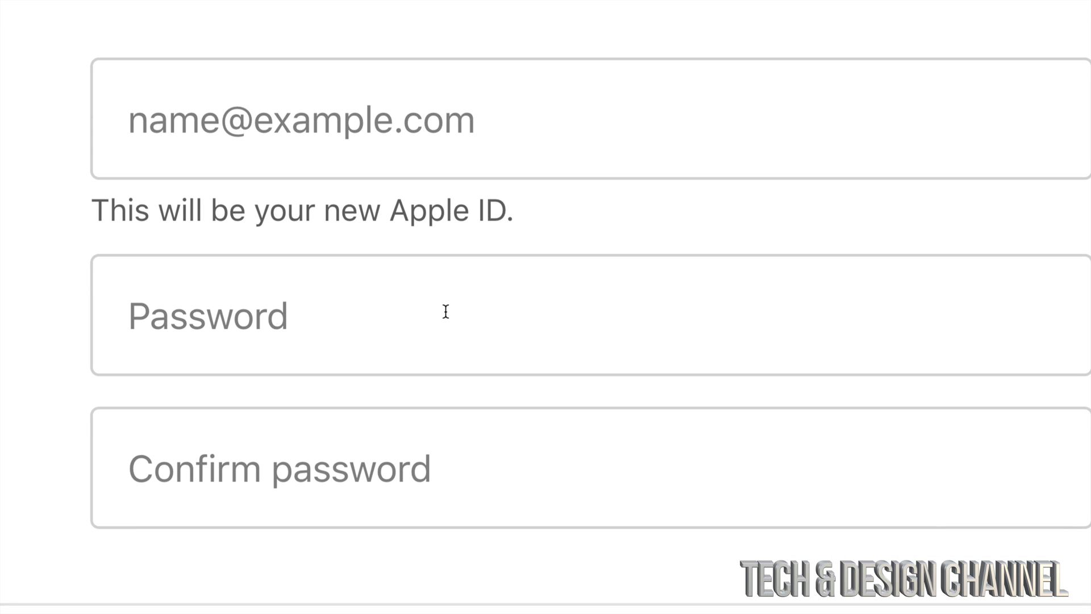
Enter the email address as the new Apple ID, then set and confirm a password
scroll(446, 312, up, 1)
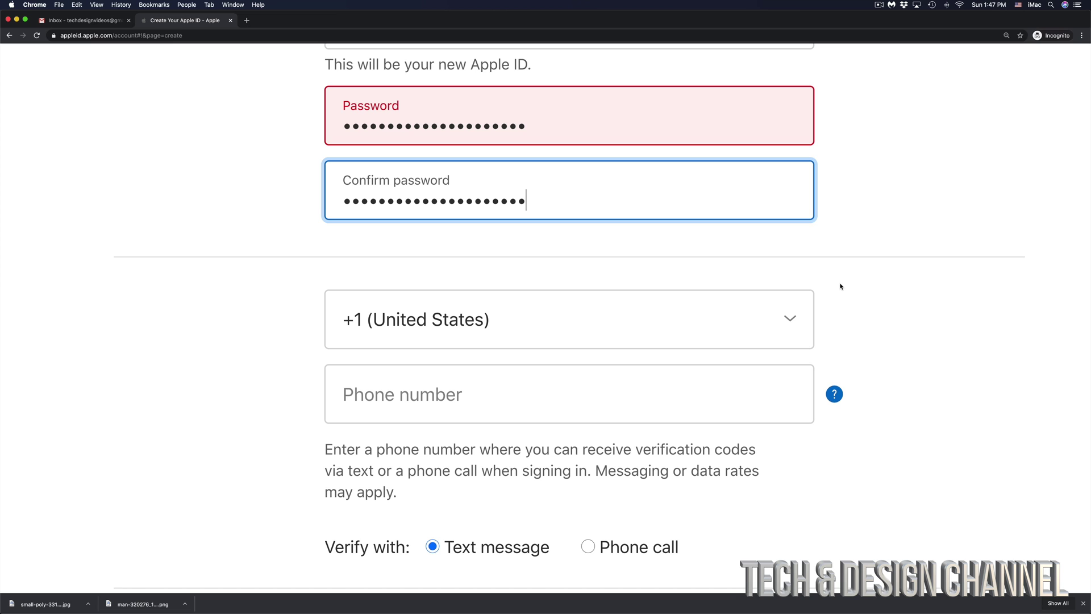
scroll(840, 287, down, 3)
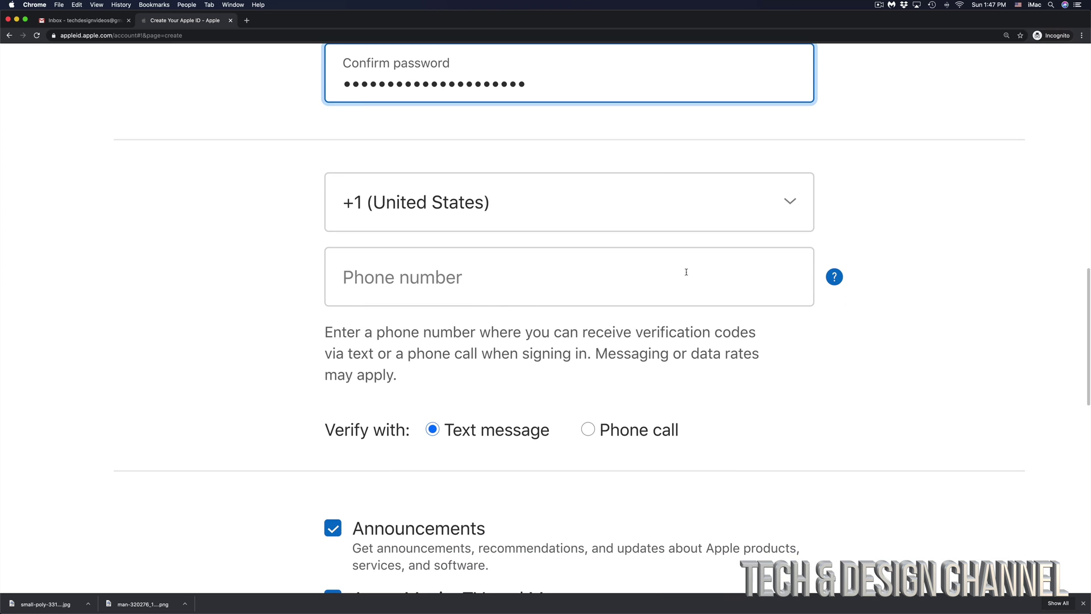
scroll(866, 347, down, 1)
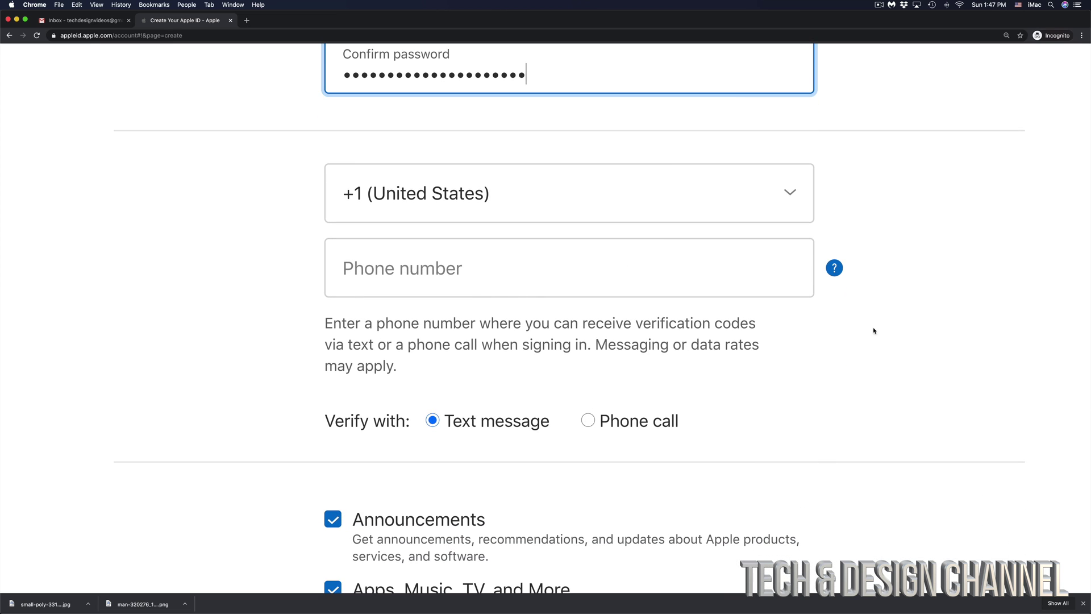
mouse_move(838, 270)
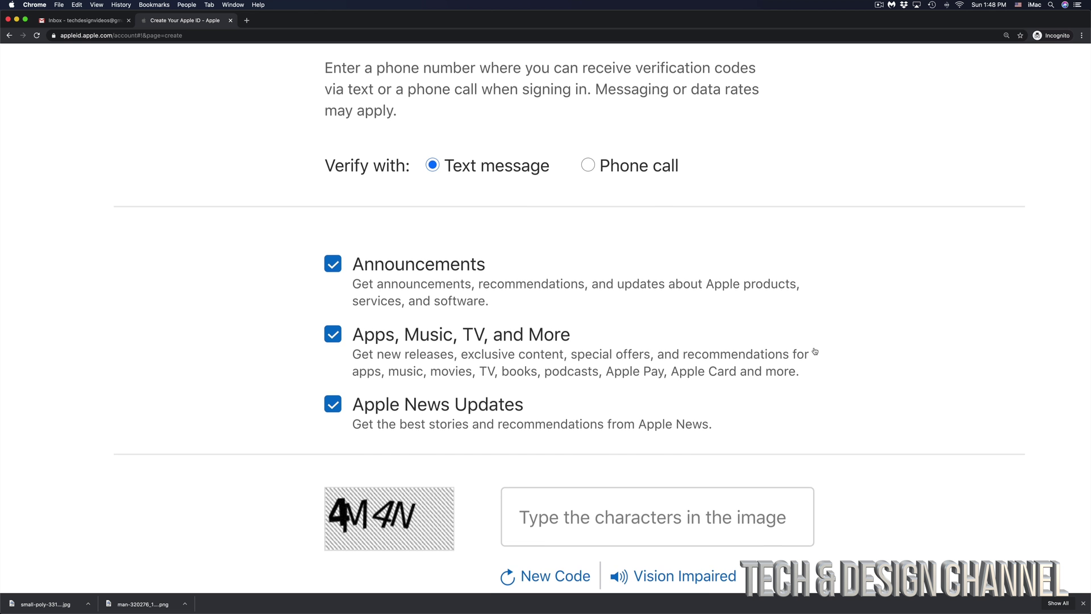
Enter the characters from the captcha image and submit the new account details
scroll(815, 351, down, 2)
scroll(815, 352, down, 2)
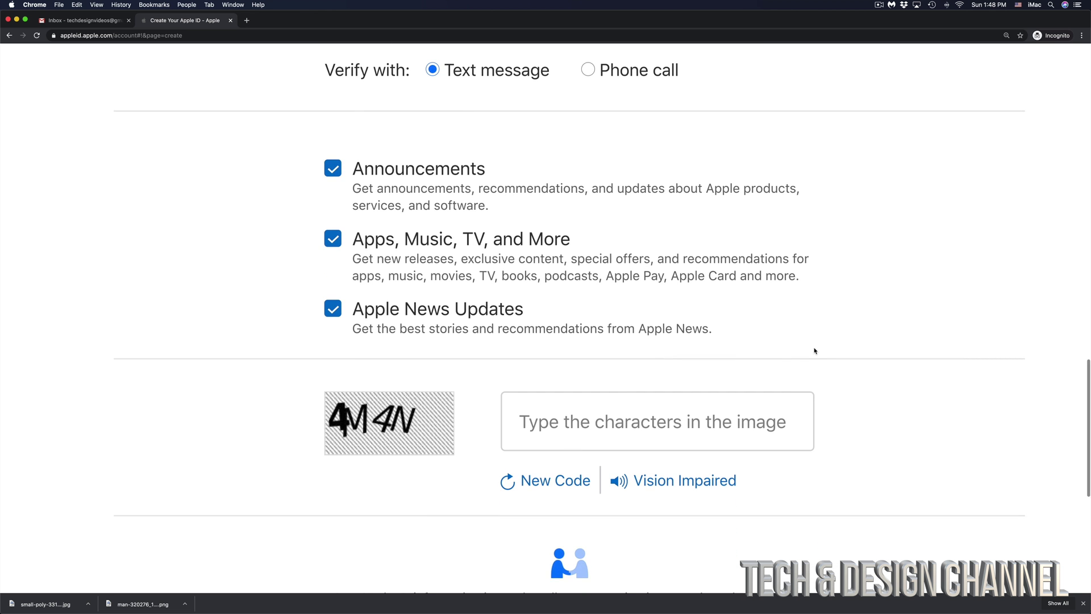
scroll(813, 348, down, 4)
scroll(813, 348, down, 2)
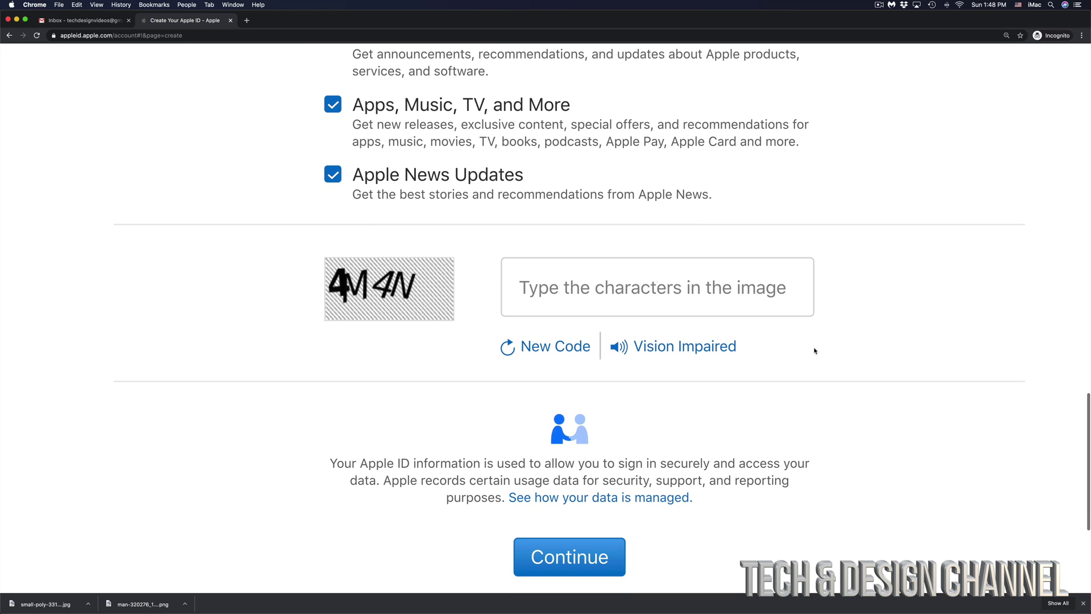
click(596, 287)
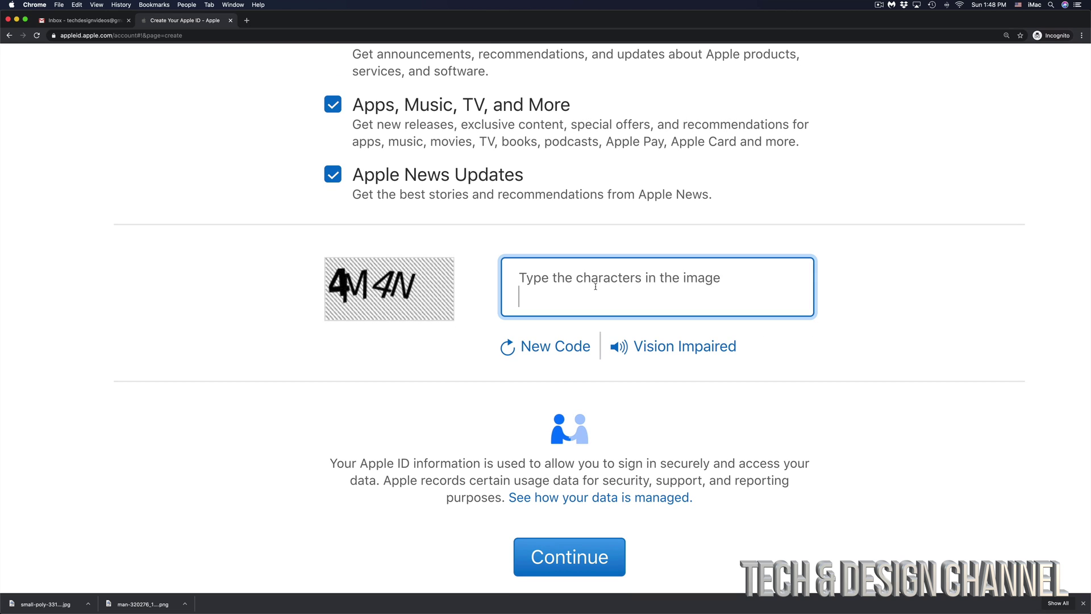
text(4m)
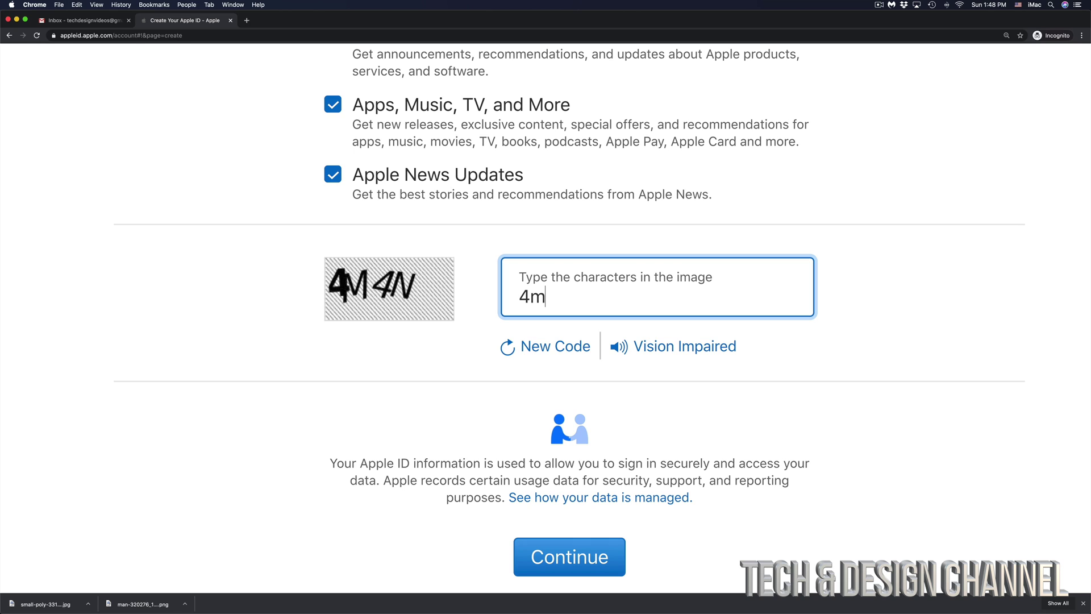
text(4n)
scroll(580, 487, down, 3)
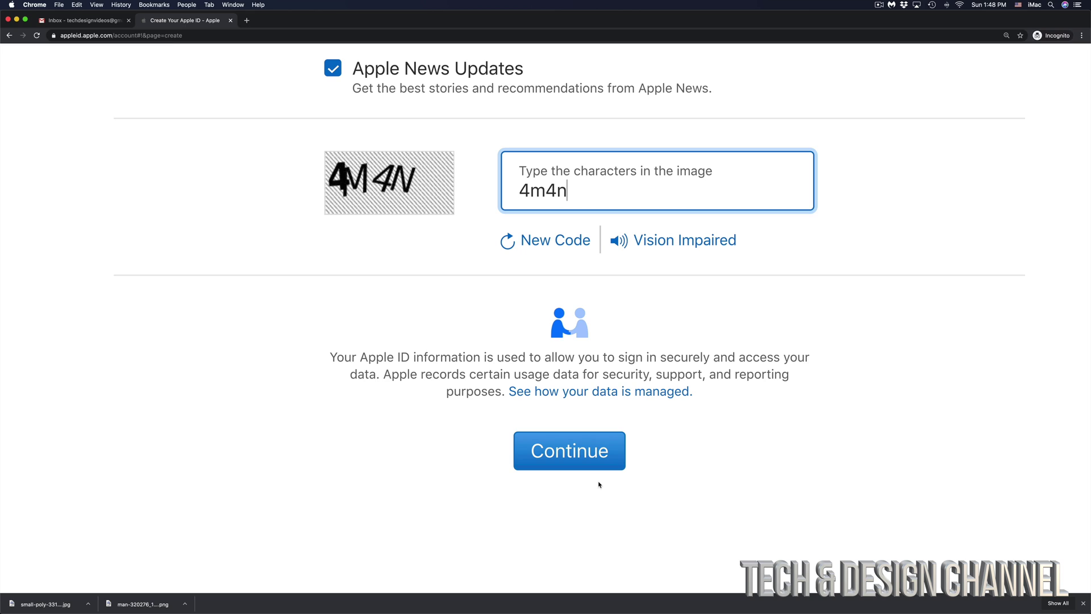
click(553, 452)
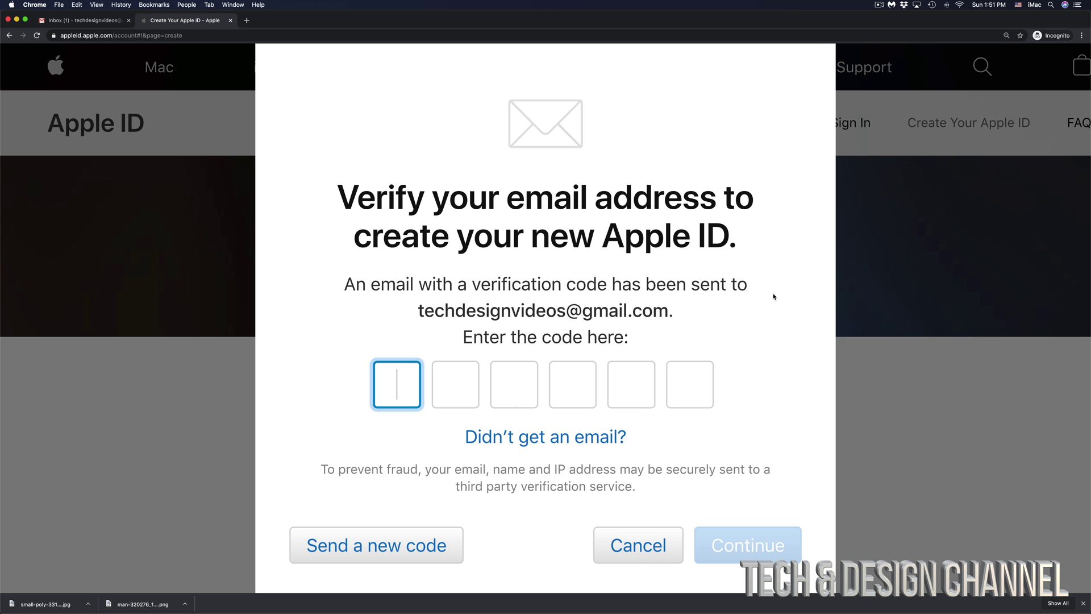
Switch to Gmail to find Apple's 'Verify your Apple ID email address.' message
scroll(773, 296, down, 1)
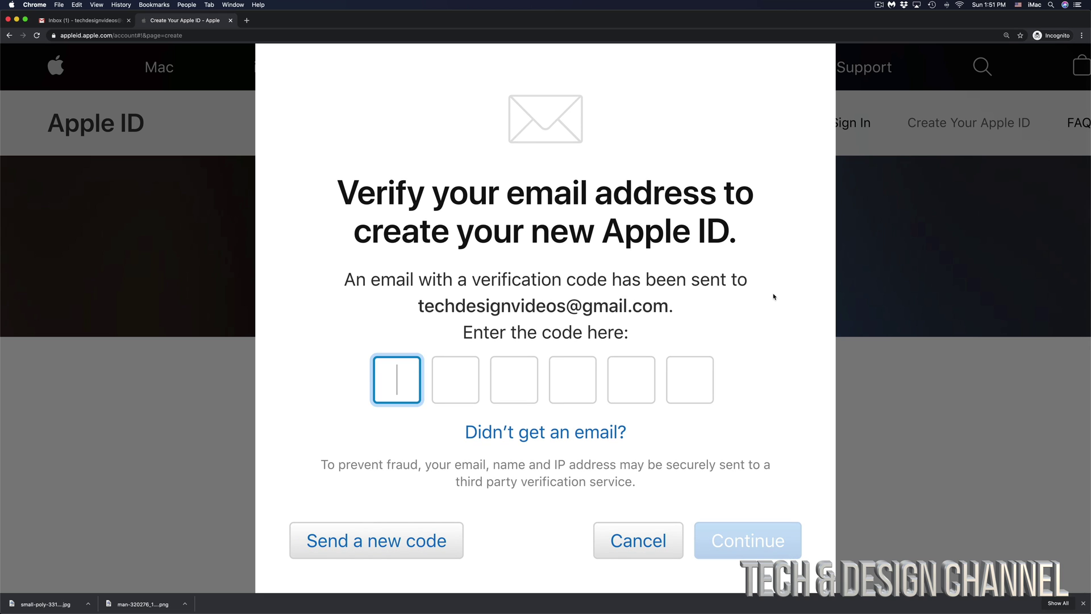
click(78, 22)
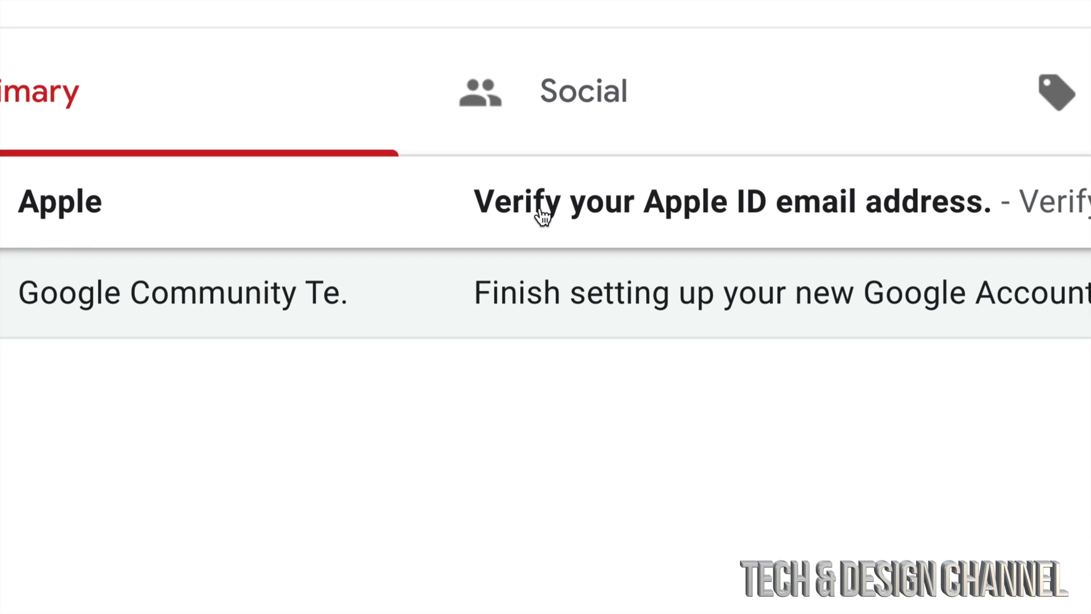
Open Apple's verification email and copy its six-digit verification code
click(634, 205)
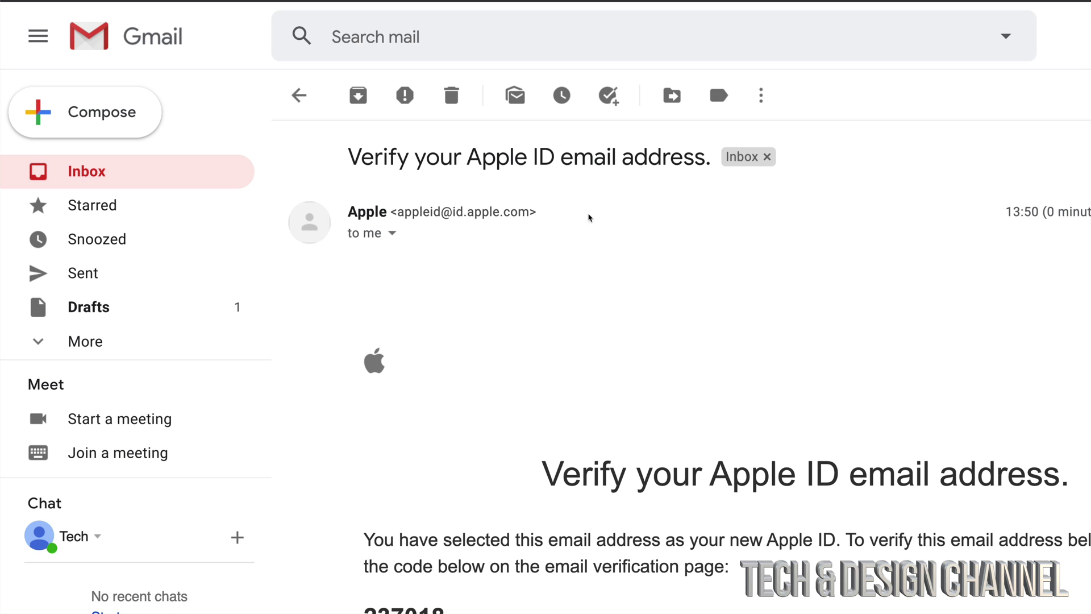
drag(343, 206, 713, 203)
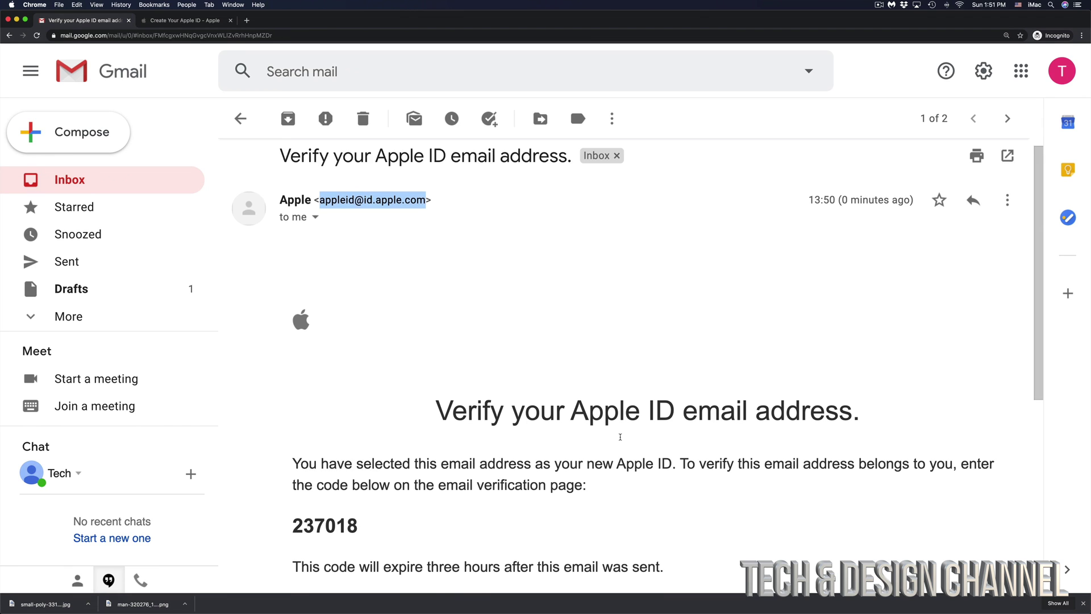
scroll(619, 439, down, 5)
scroll(620, 438, down, 2)
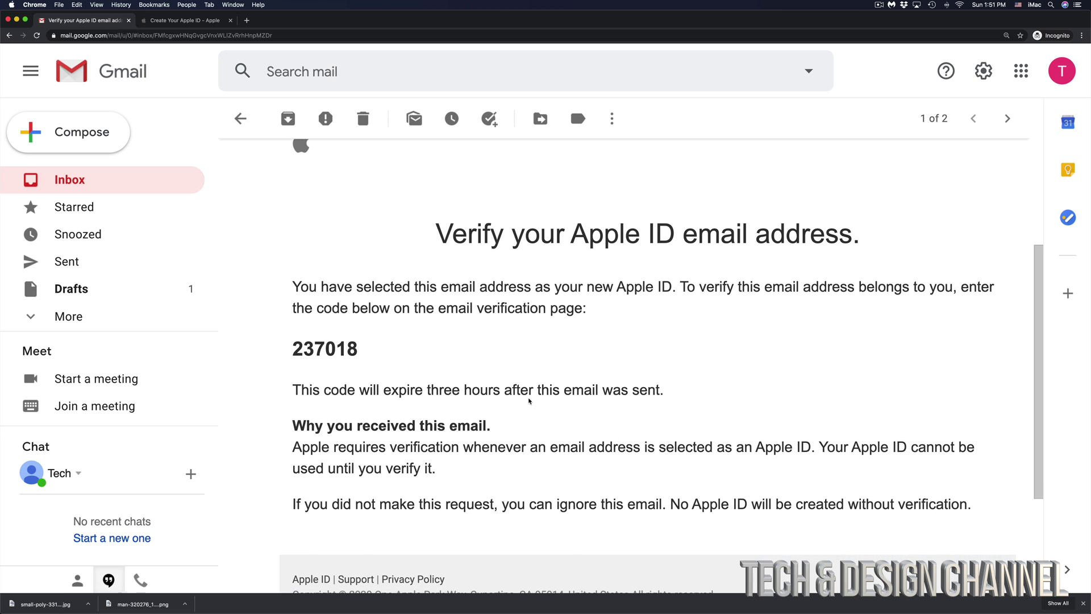
scroll(530, 401, down, 3)
drag(358, 283, 294, 283)
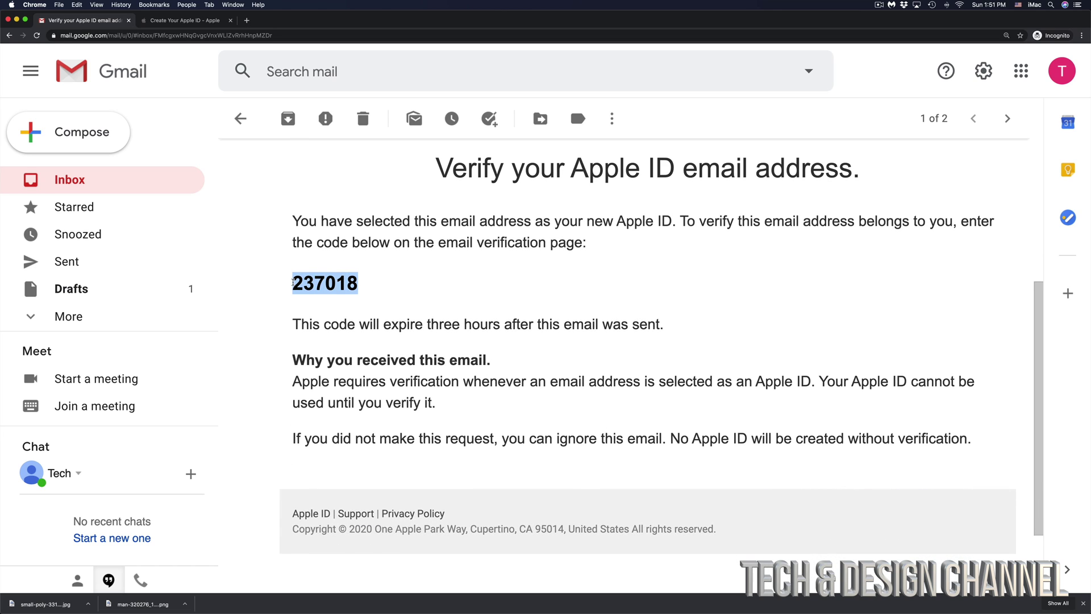
key(super+c)
Paste the emailed code to verify the email, then submit the texted phone verification code
click(210, 21)
key(super+v)
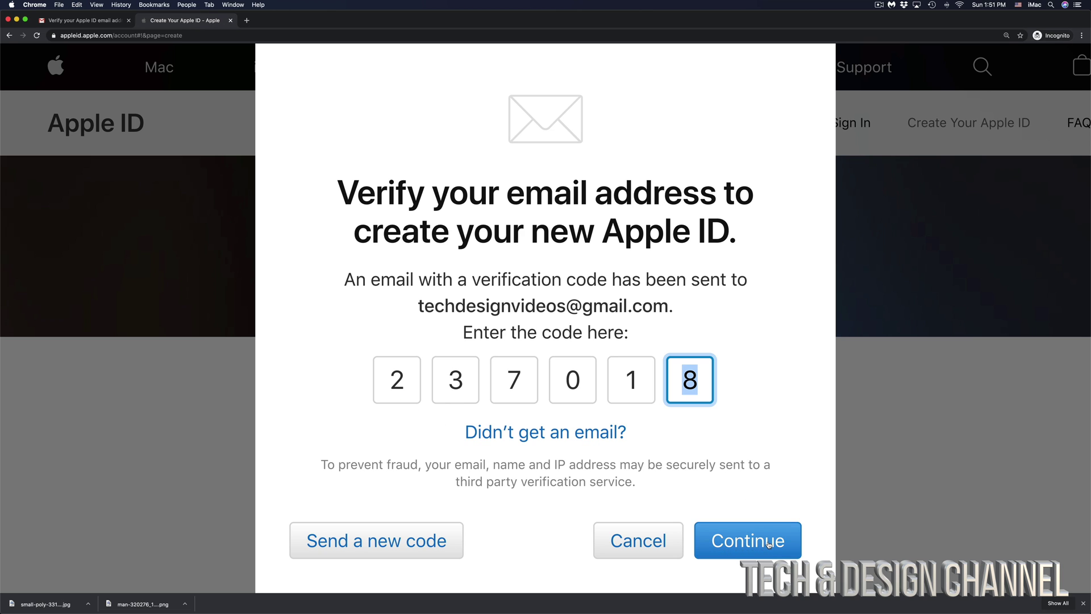
click(767, 541)
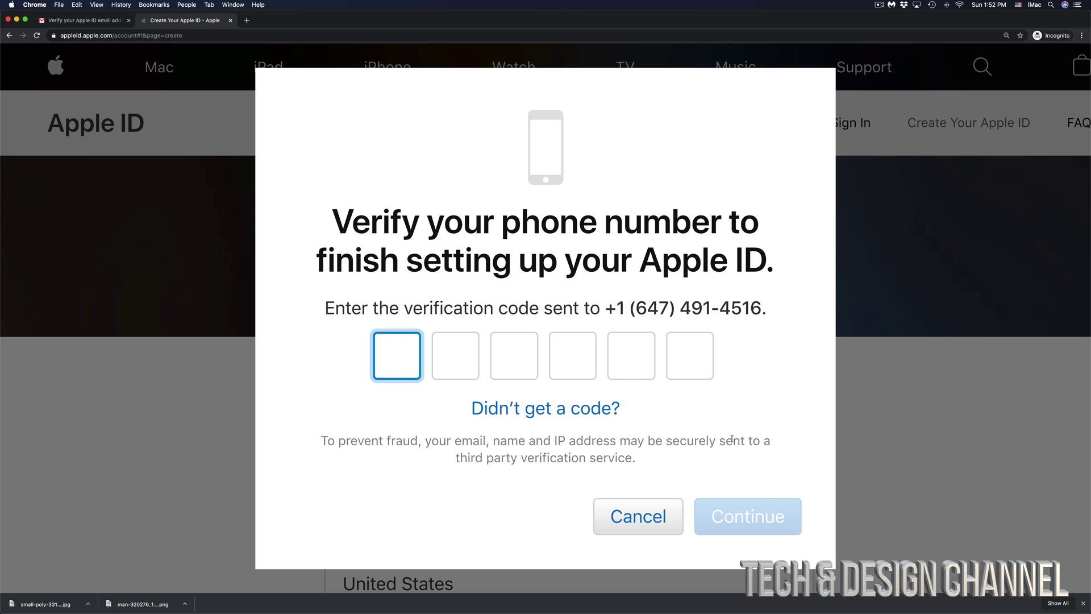
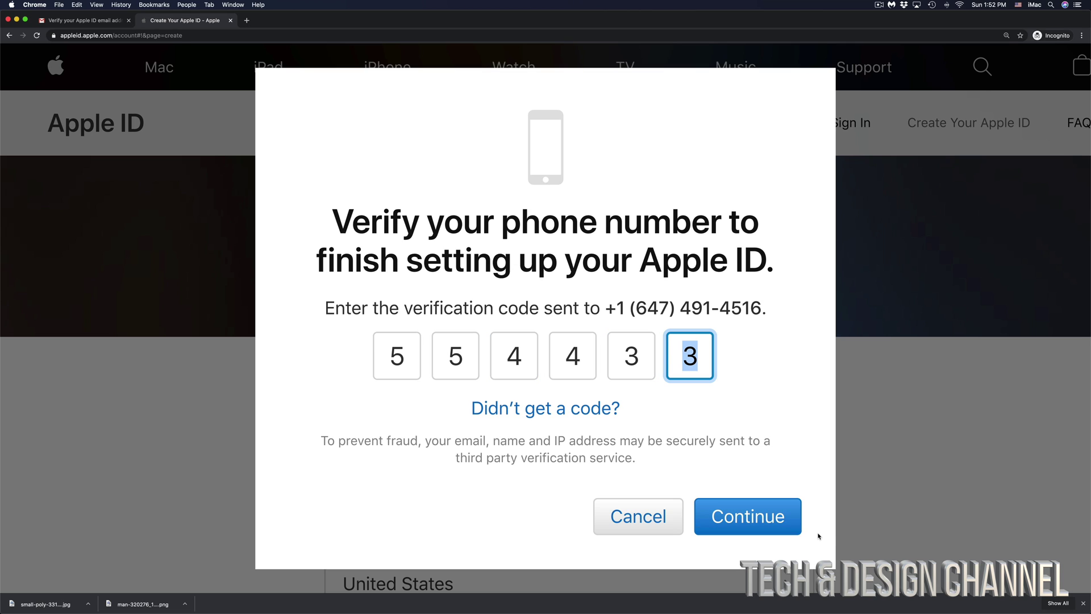
click(775, 521)
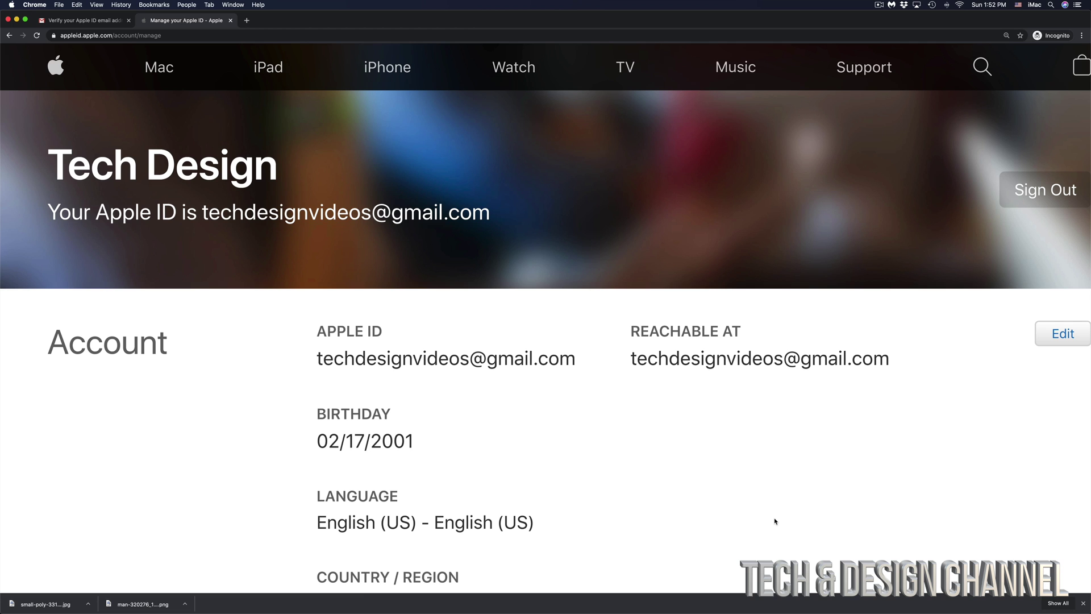
scroll(775, 520, down, 5)
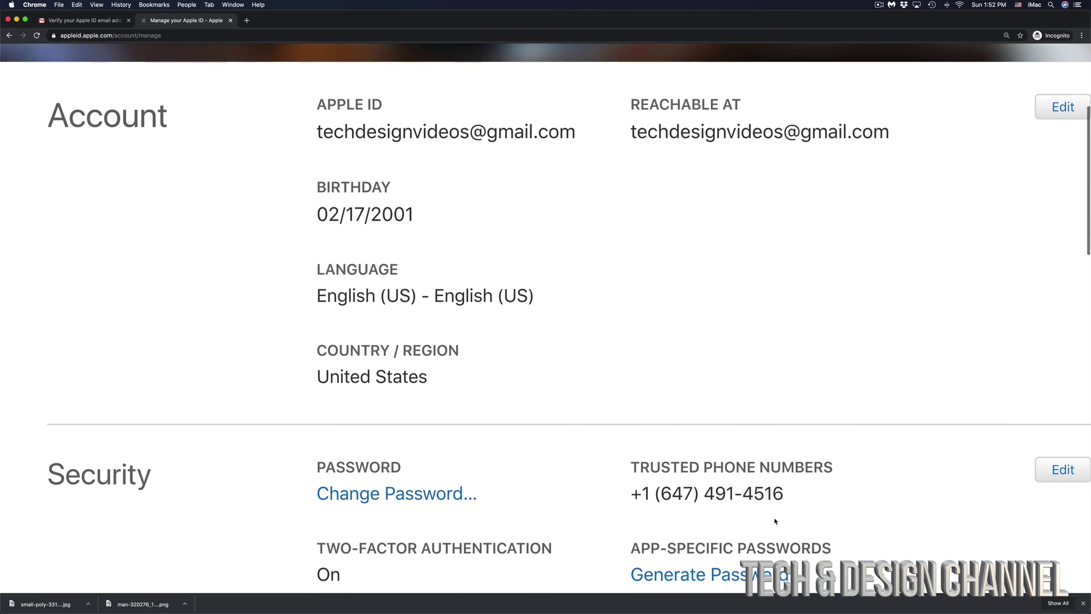
scroll(775, 520, down, 2)
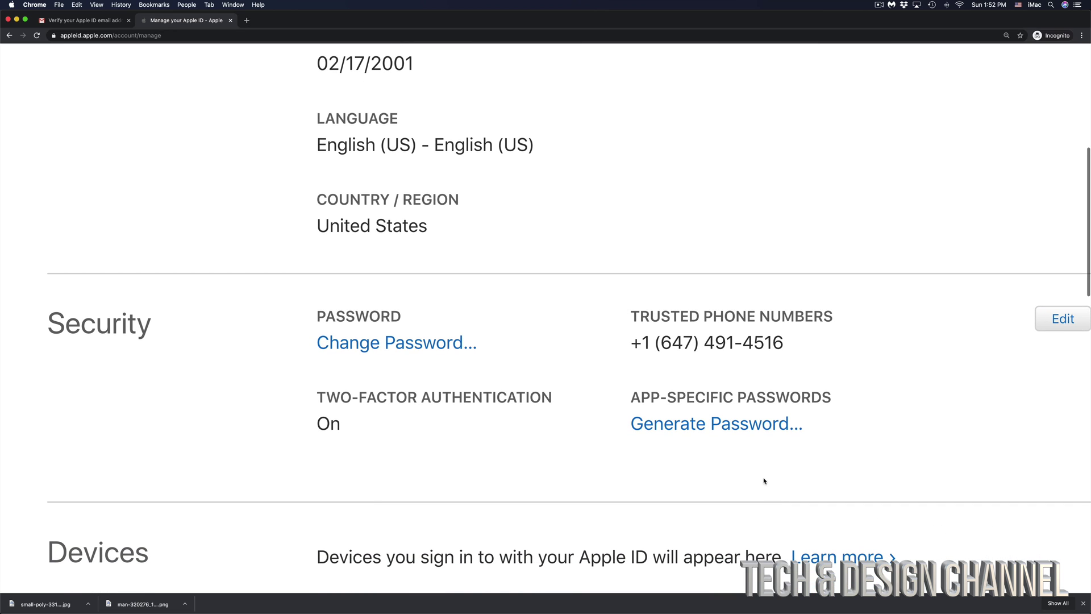
drag(813, 339, 625, 345)
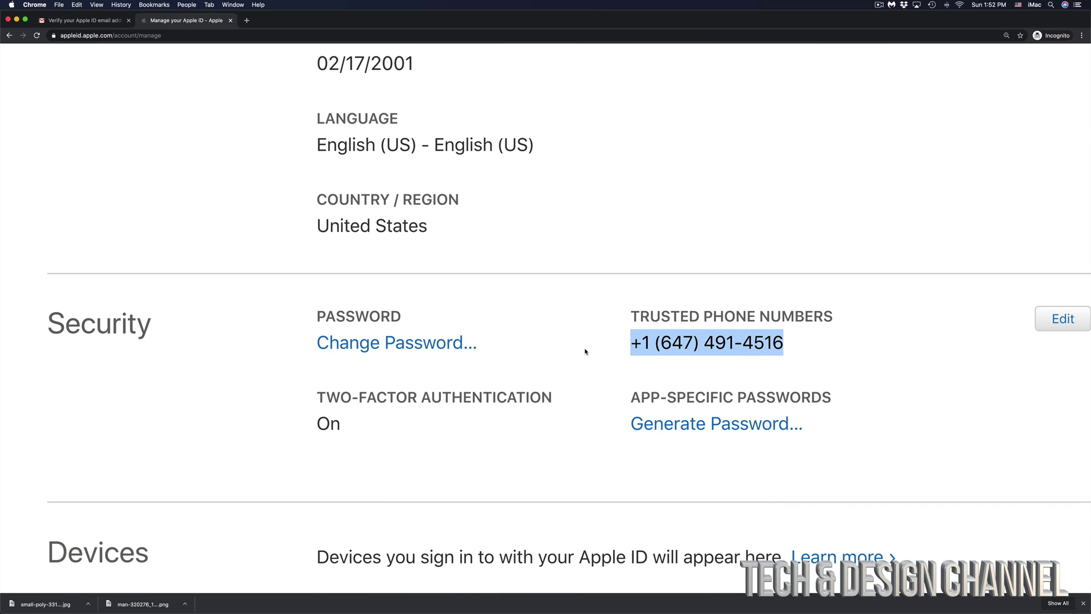
scroll(585, 351, down, 2)
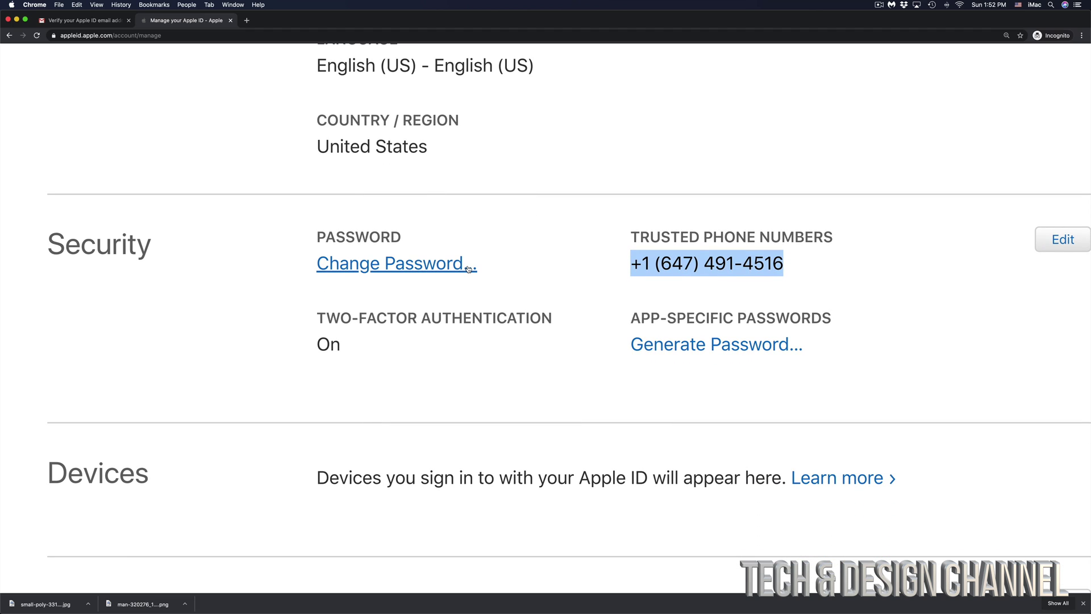
scroll(500, 287, down, 10)
scroll(530, 307, down, 4)
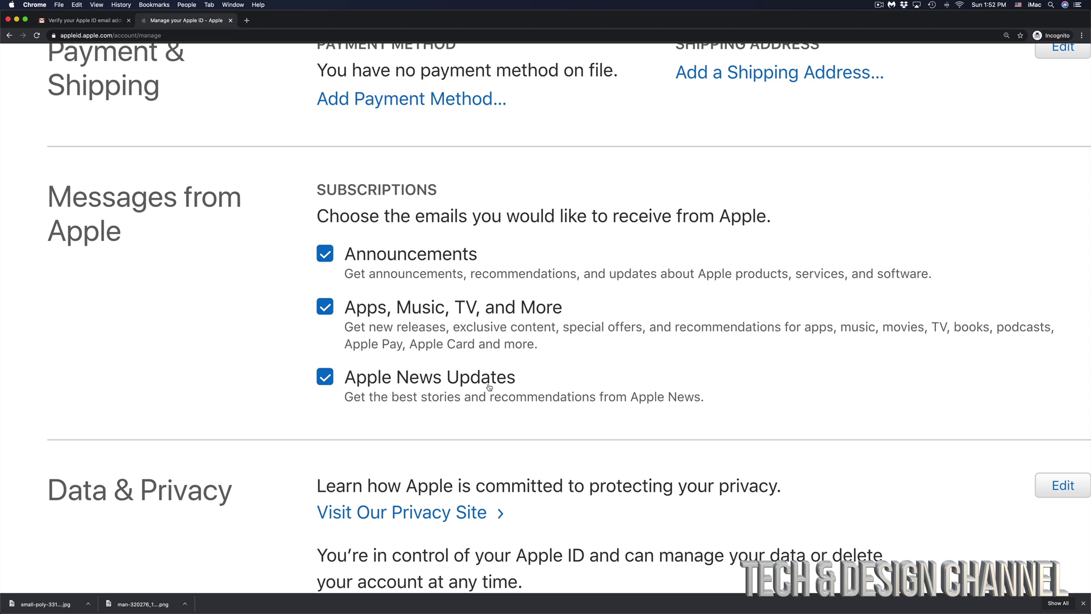
scroll(489, 386, down, 10)
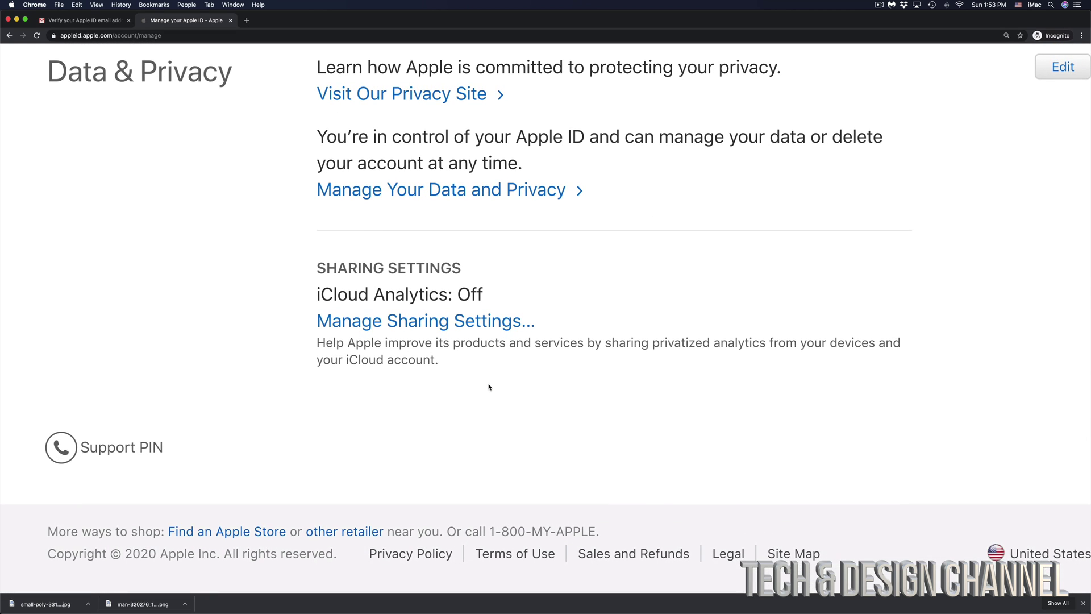
scroll(488, 386, up, 15)
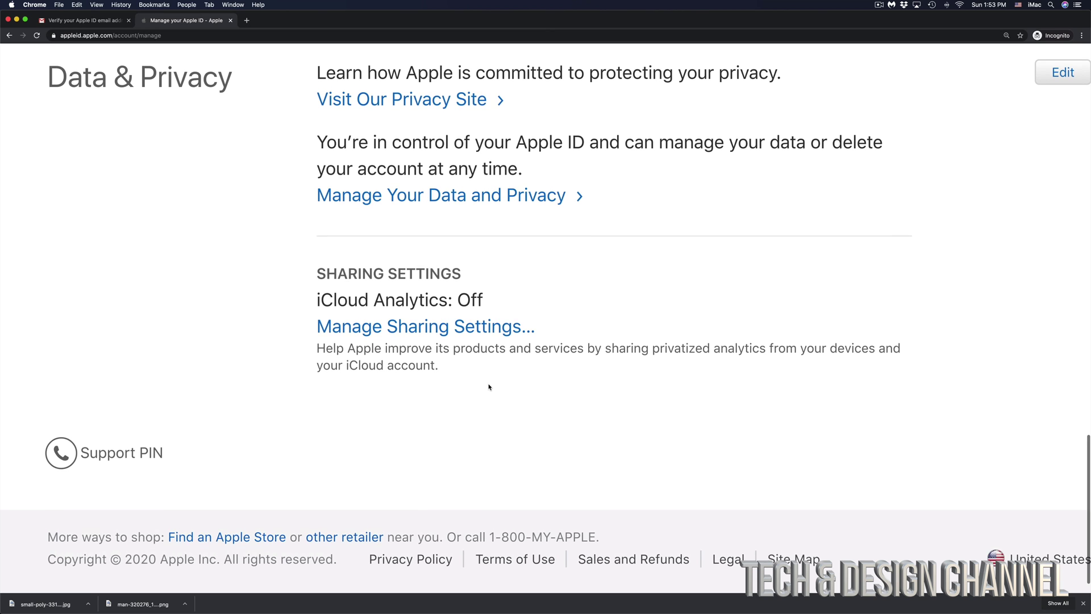
scroll(489, 384, up, 2)
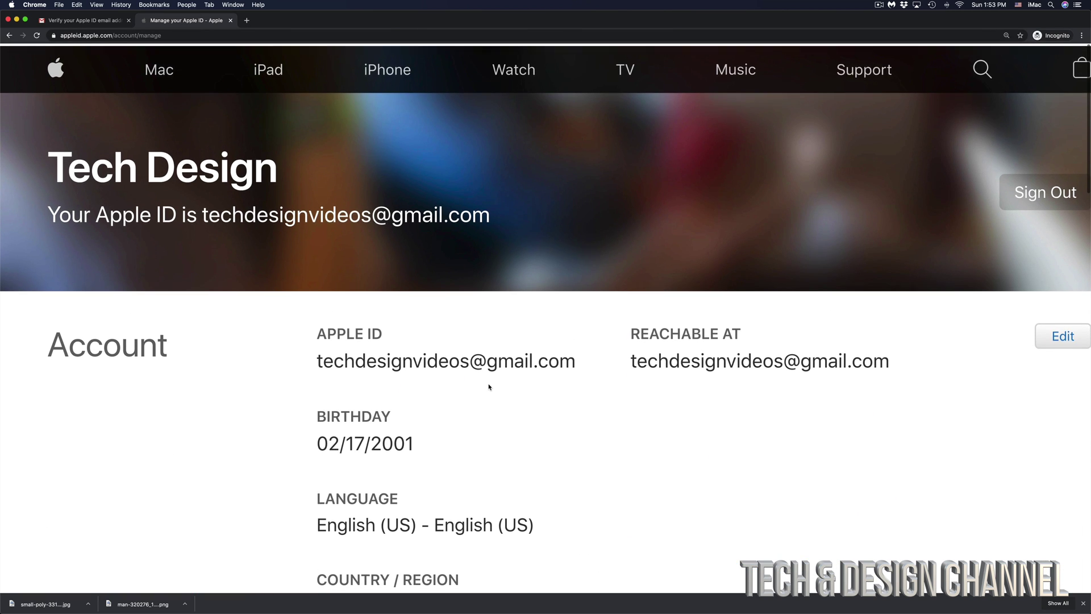